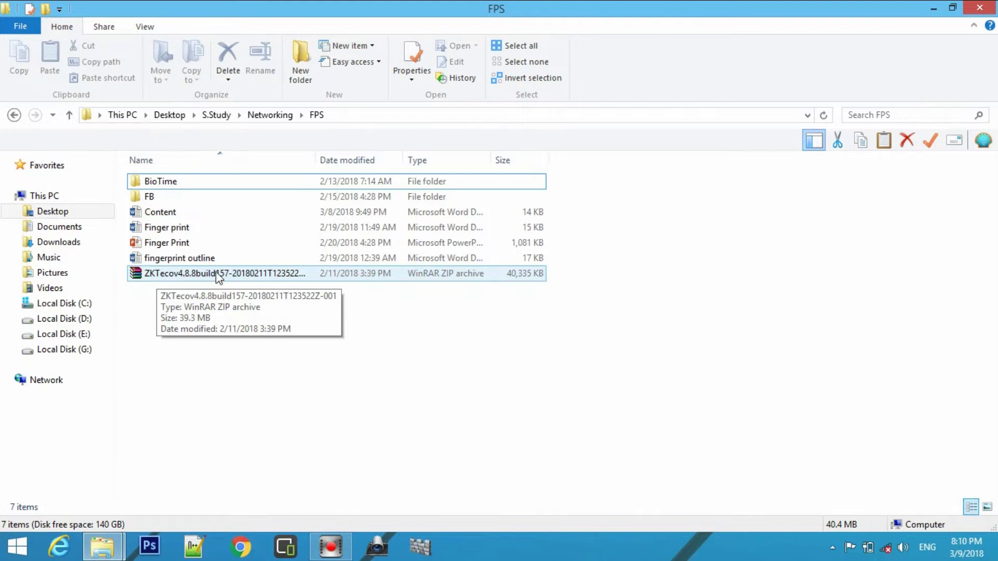
Open the ZKTecov4.8.8build157 archive and run setup.exe from its folder, allowing it to run despite the SmartScreen warning
click(166, 275)
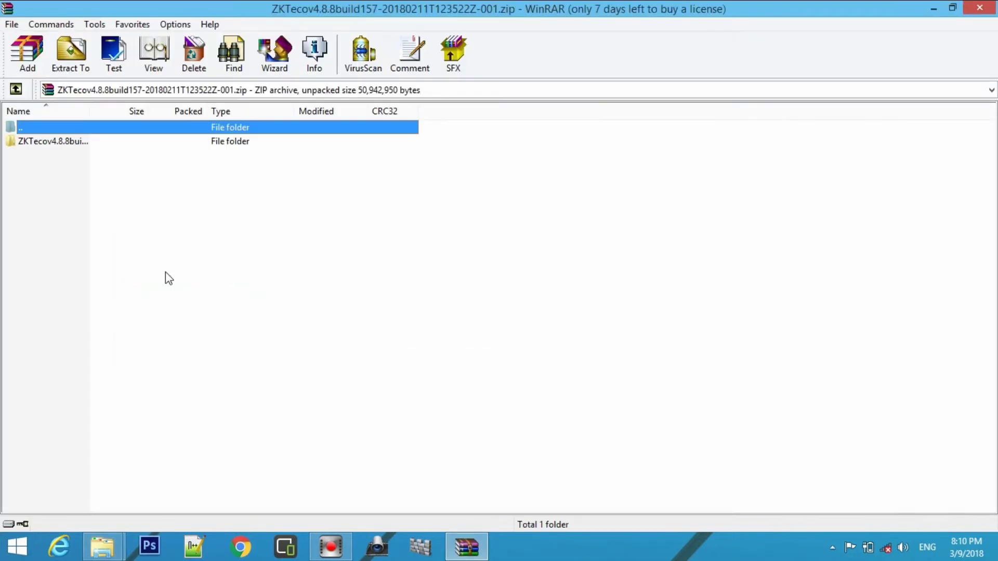
double_click(64, 143)
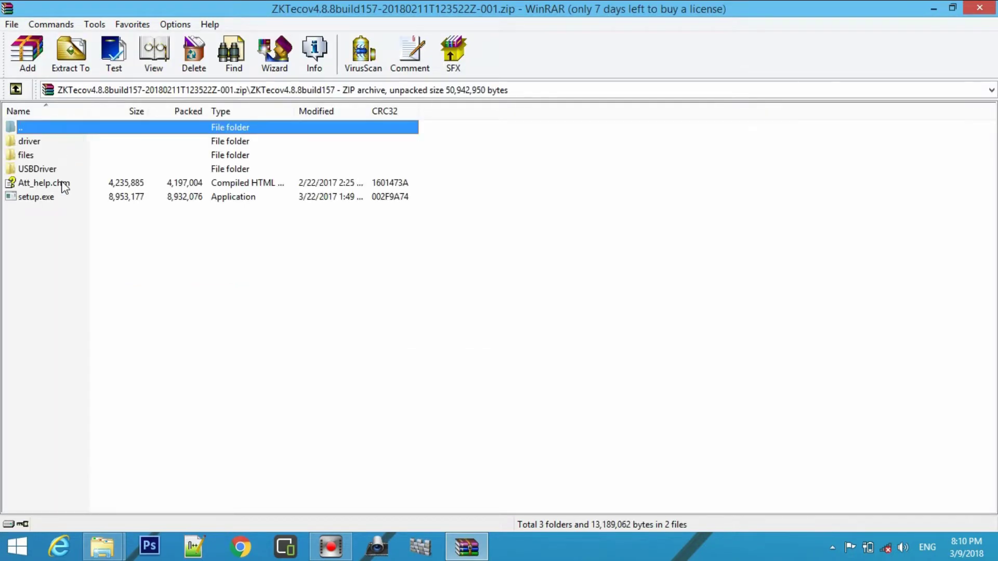
click(52, 197)
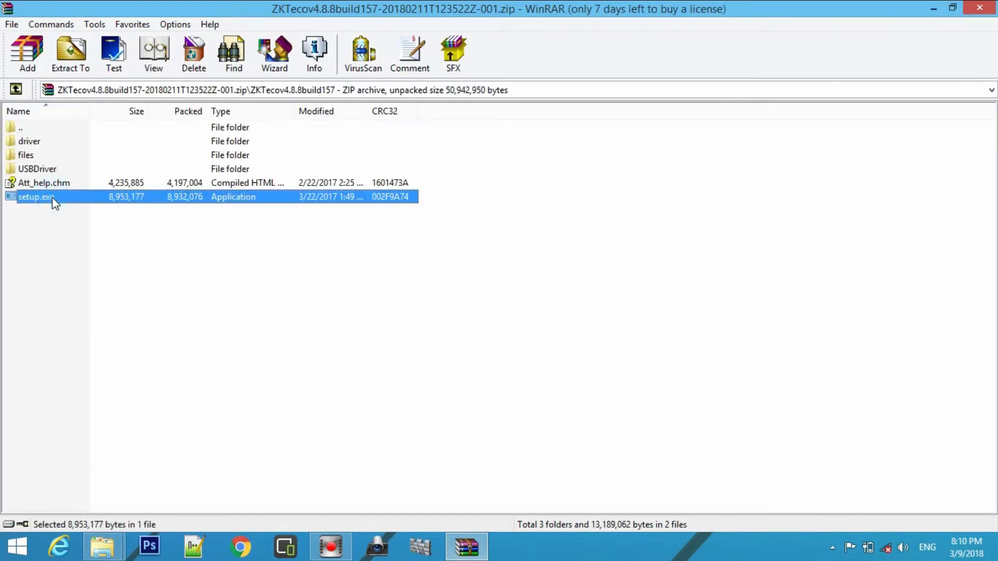
right_click(52, 198)
click(47, 196)
double_click(47, 196)
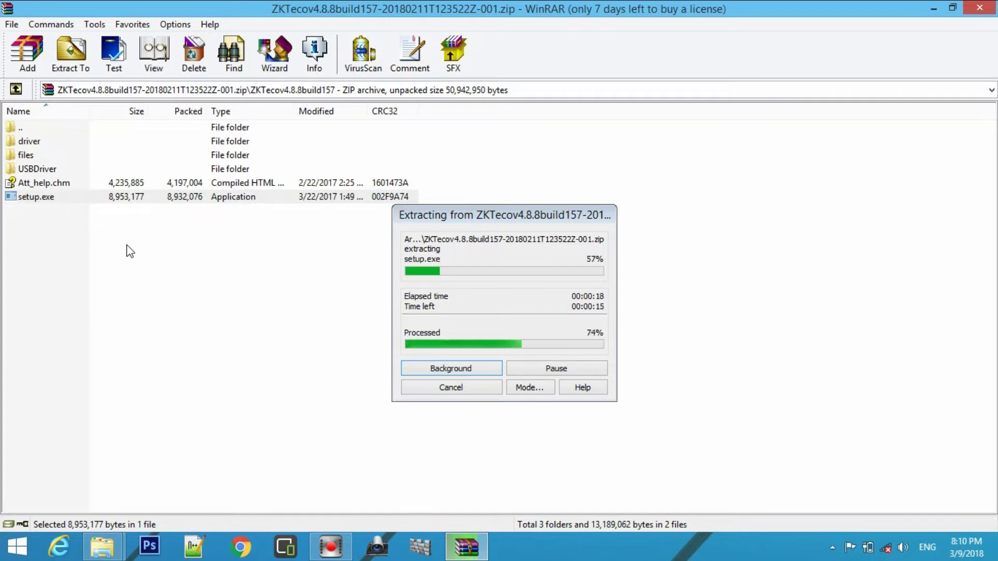
mouse_move(116, 547)
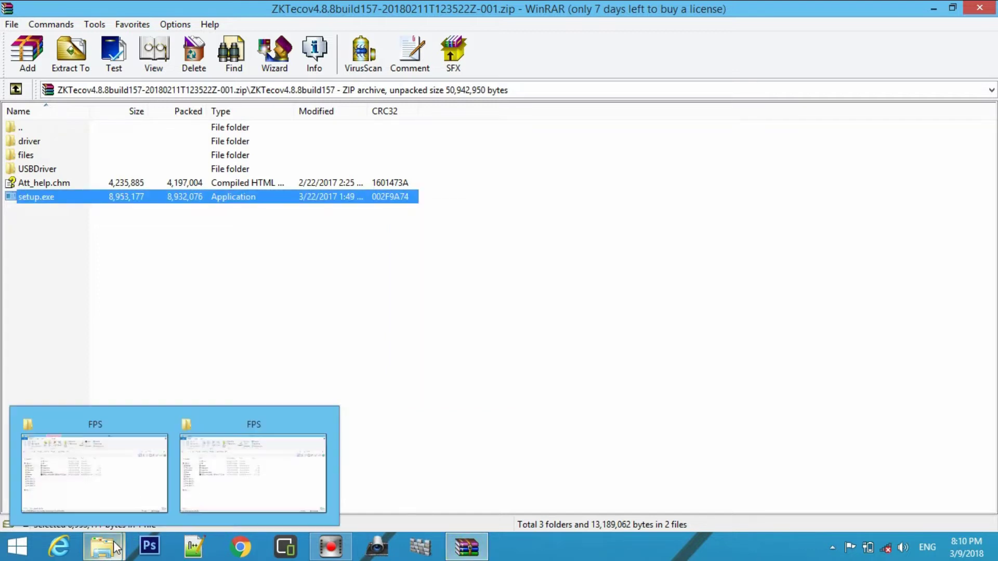
mouse_move(241, 476)
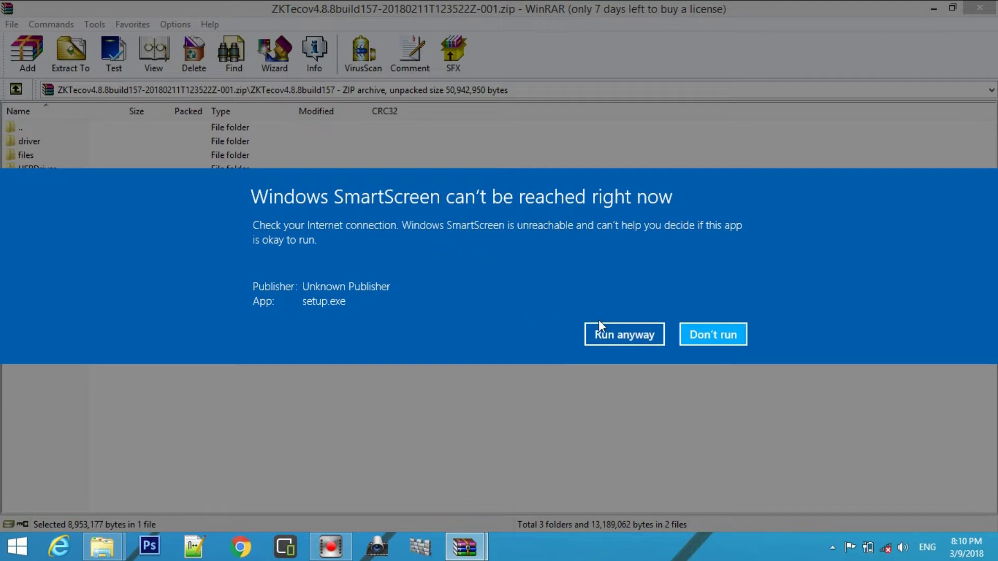
click(613, 333)
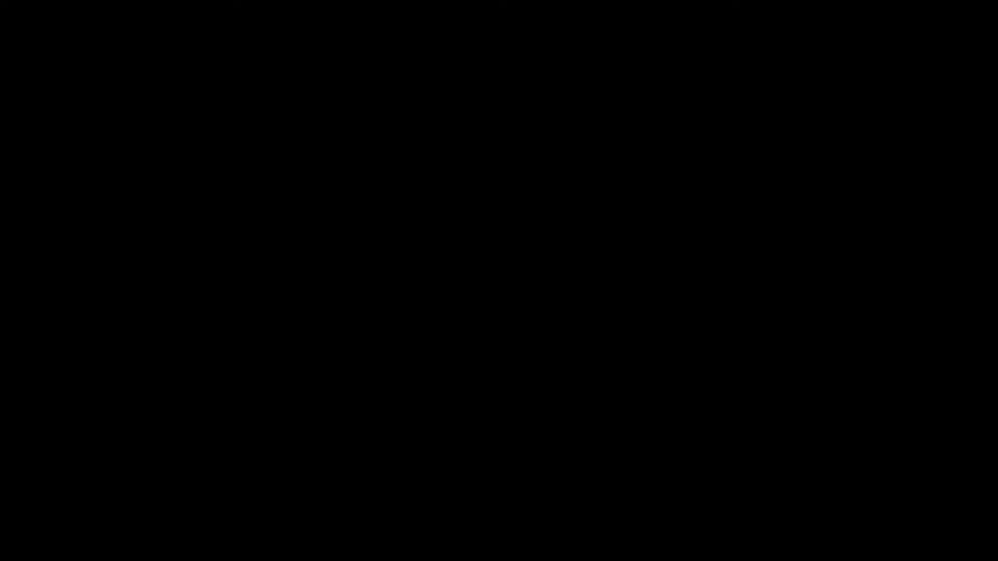
click(566, 310)
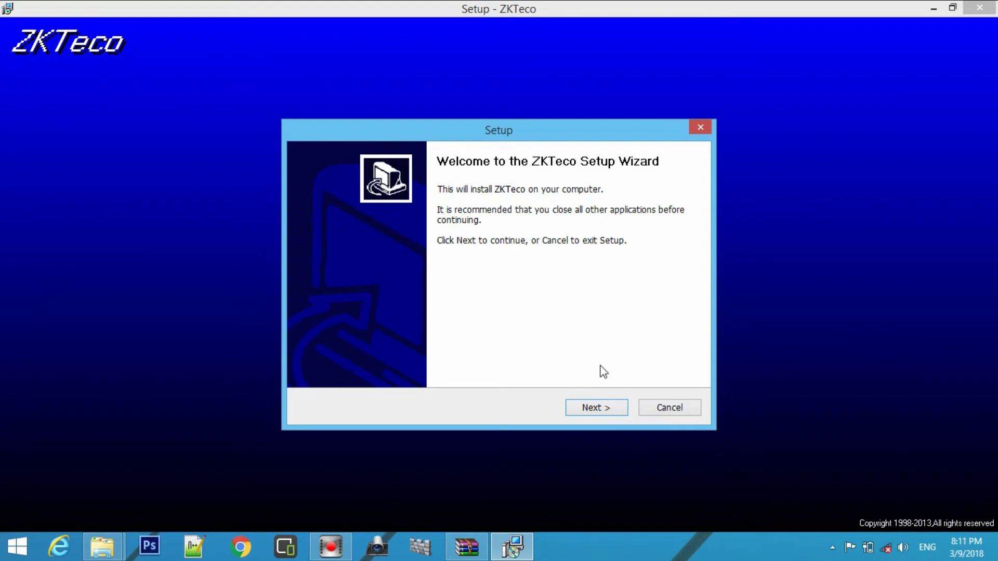
Start the ZKTeco setup wizard and accept its license agreement
click(598, 406)
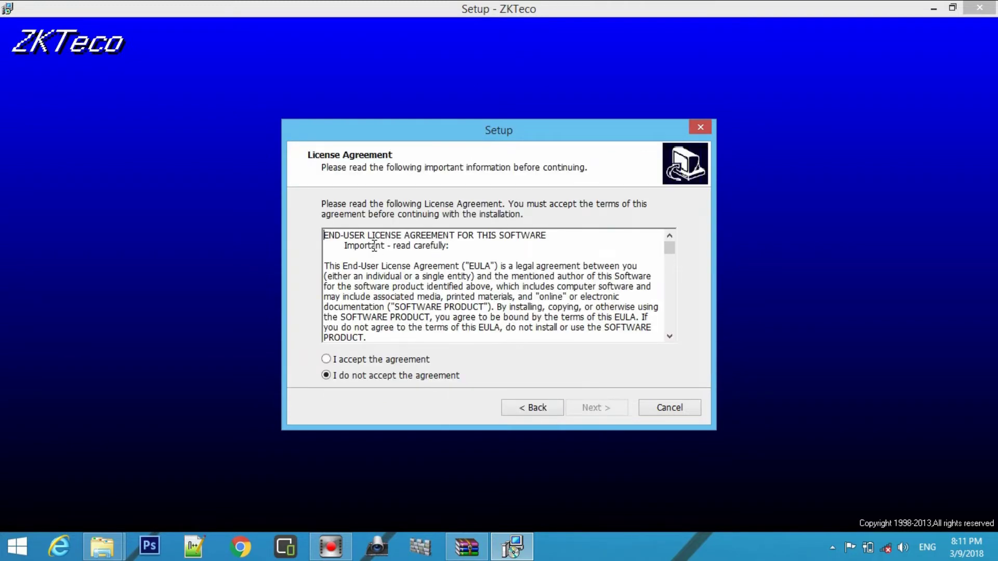
click(330, 364)
click(594, 408)
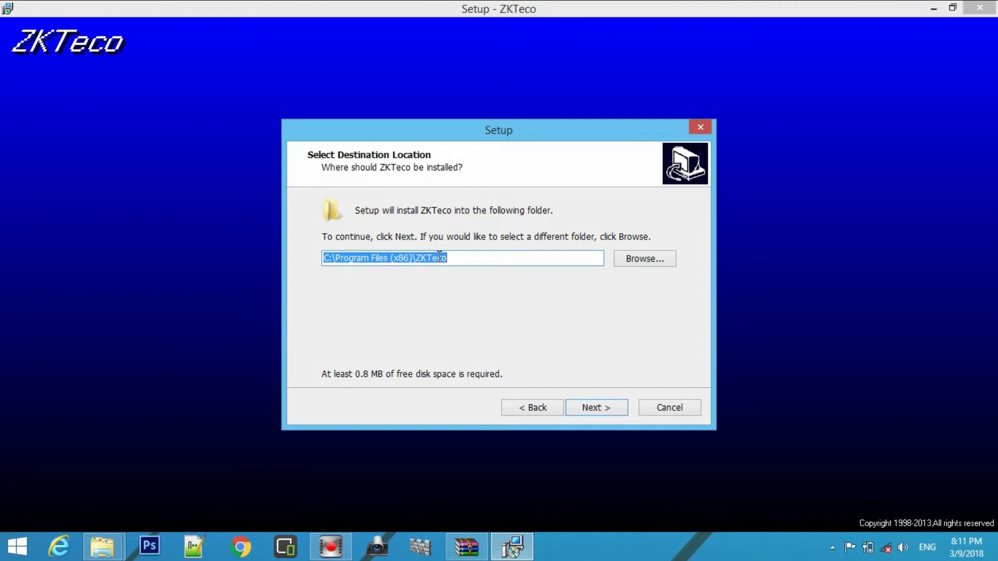
Install ZKTeco with the default destination, Full installation components and ZKTeco Start Menu folder, ignoring the missing rptviewer.exe file
click(600, 413)
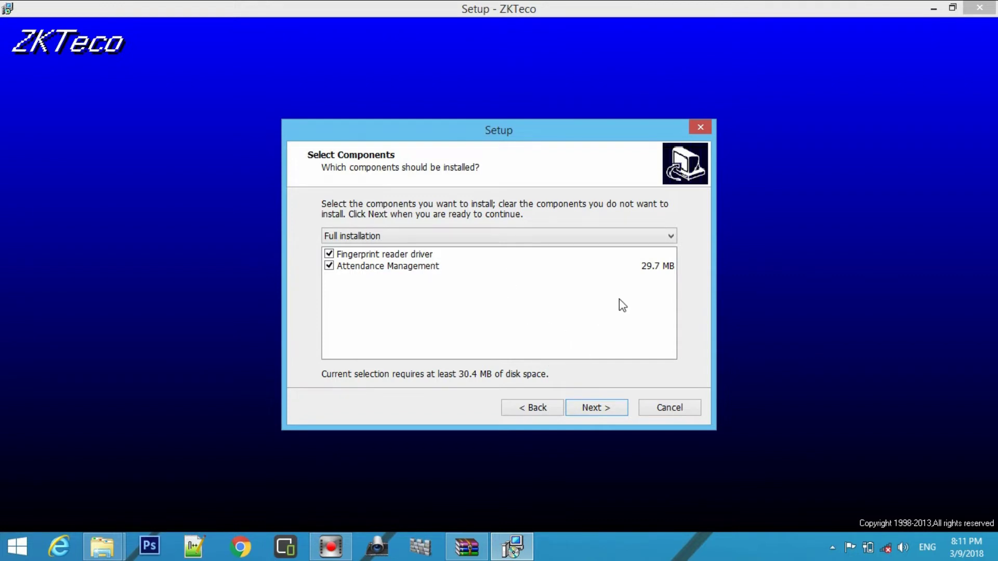
click(582, 410)
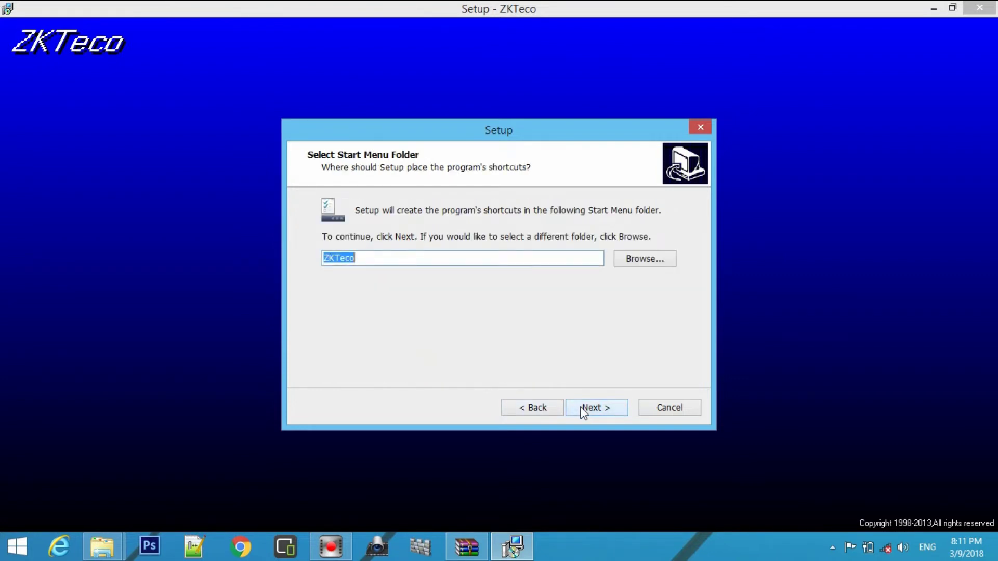
click(583, 413)
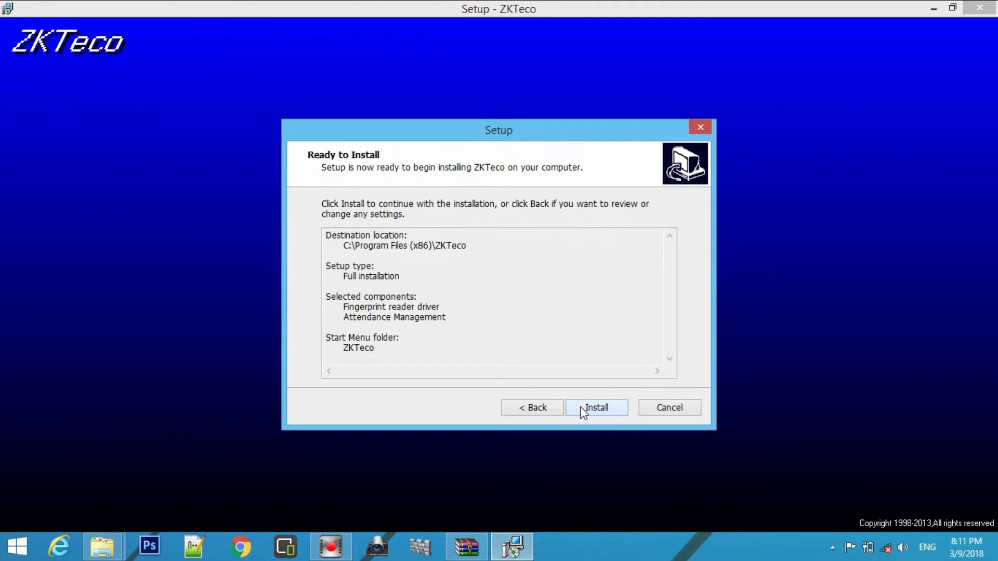
click(582, 409)
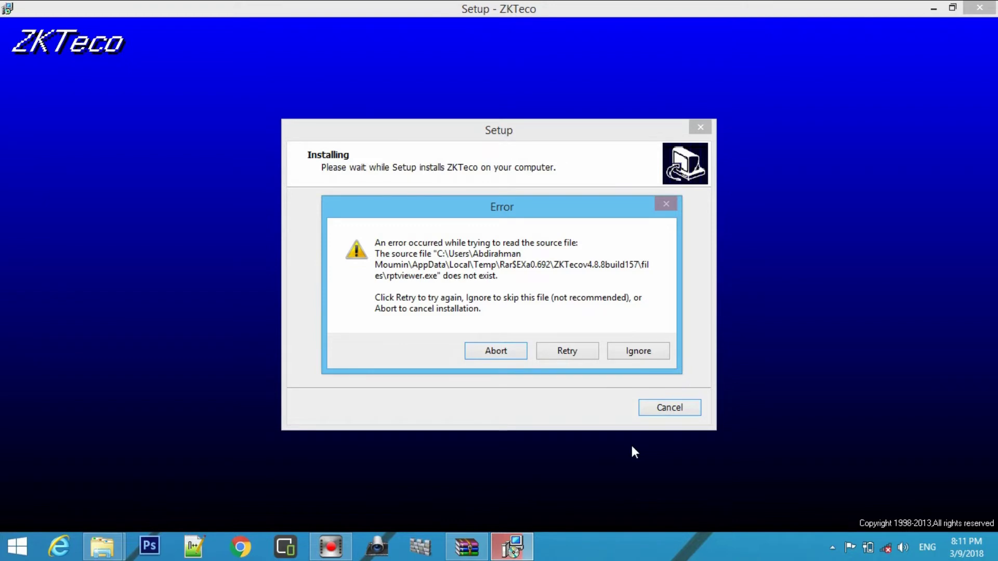
click(631, 346)
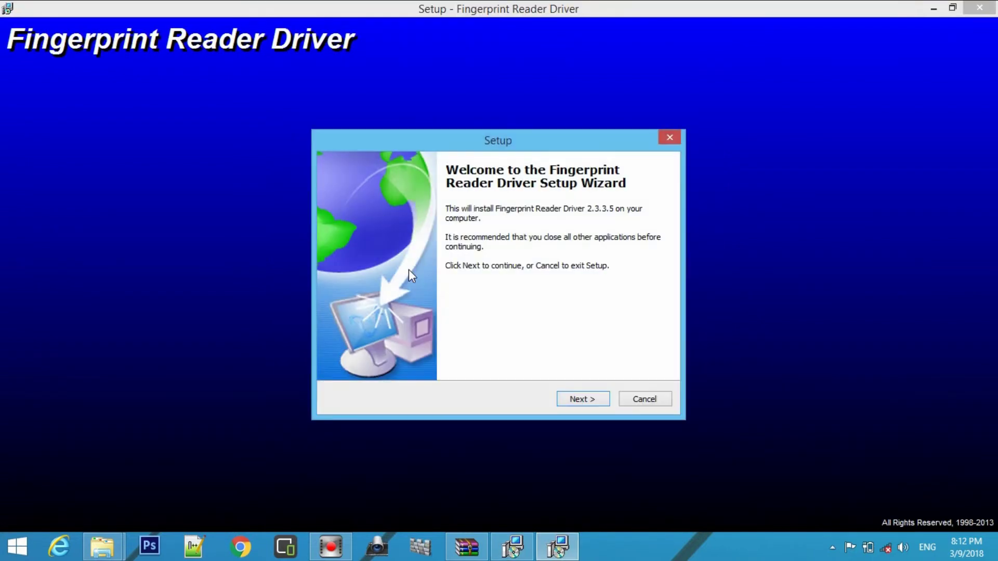
Begin the Fingerprint Reader Driver setup and completely uninstall the previously installed driver version
click(597, 401)
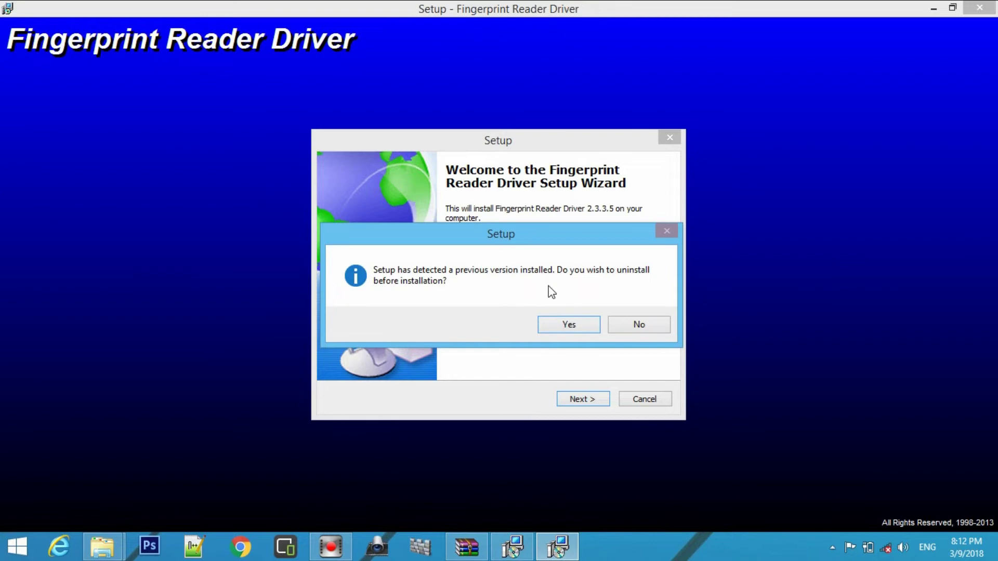
click(573, 328)
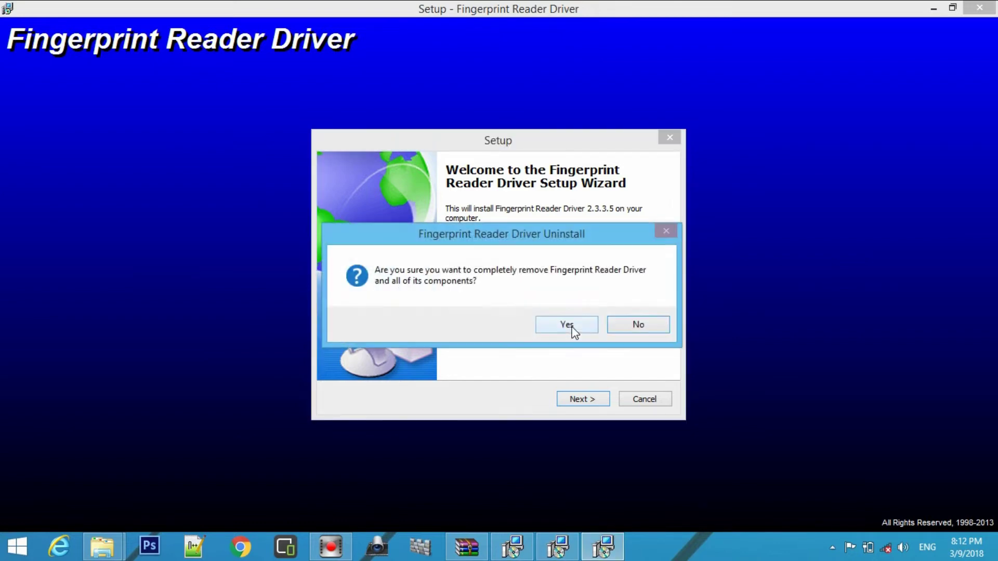
click(567, 325)
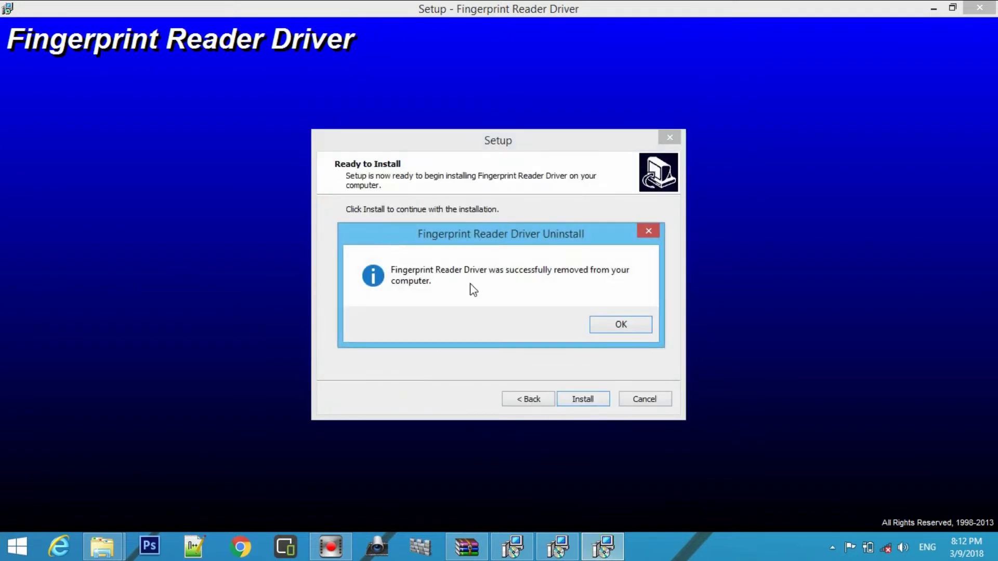
click(630, 325)
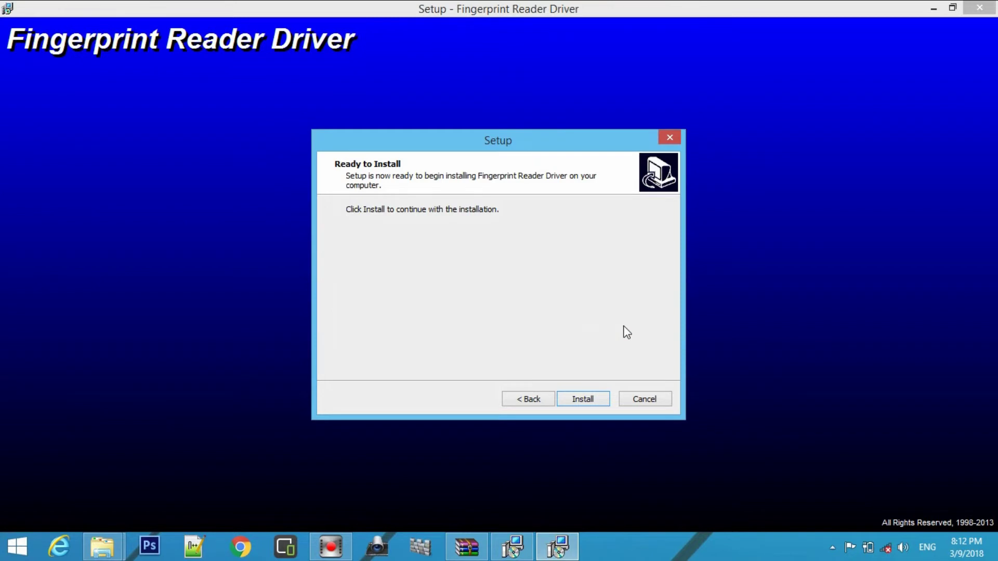
Install the Fingerprint Reader Driver, ignoring the libusb0.dll replacement error, and finish with the option to restart the computer later
click(591, 401)
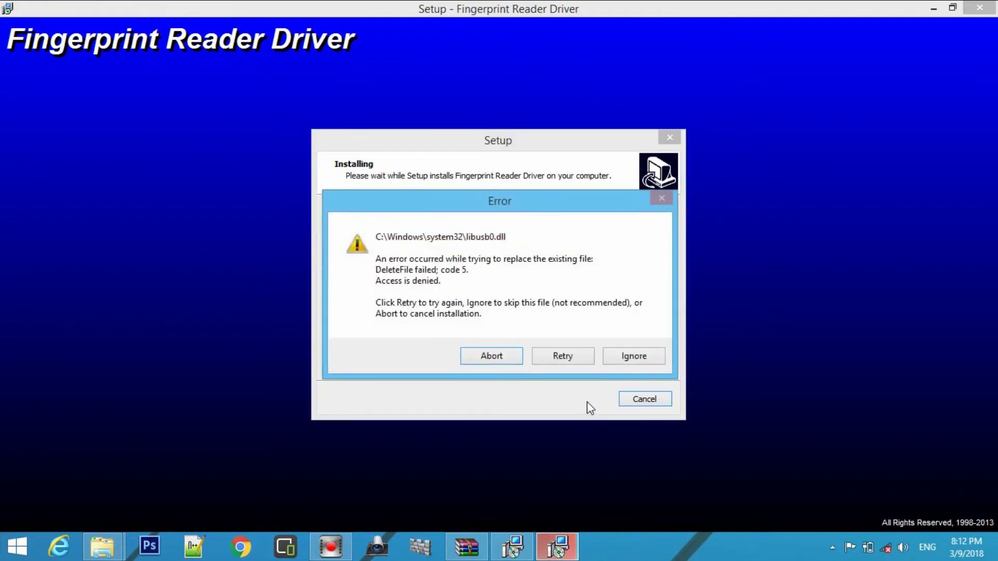
click(646, 363)
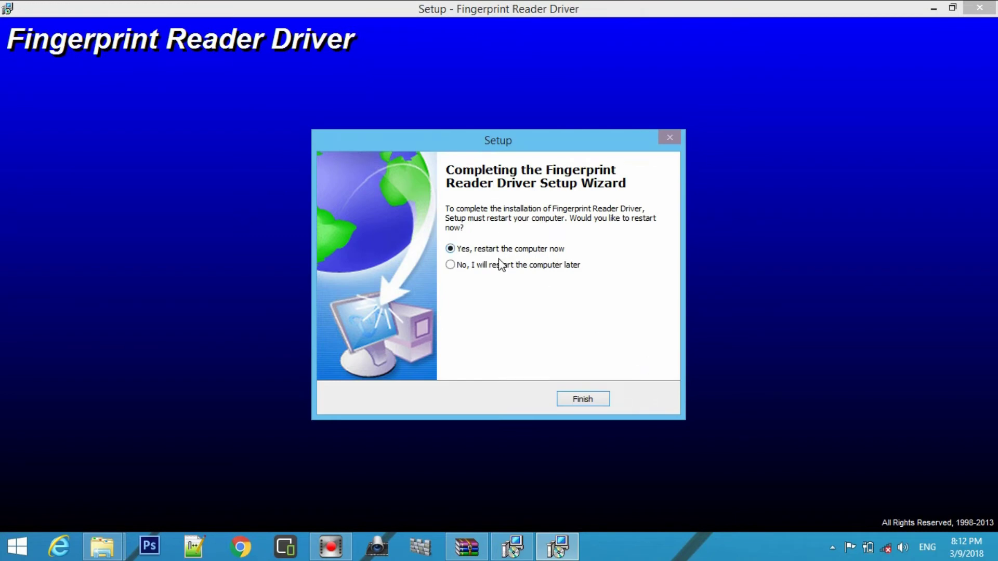
click(450, 264)
click(589, 401)
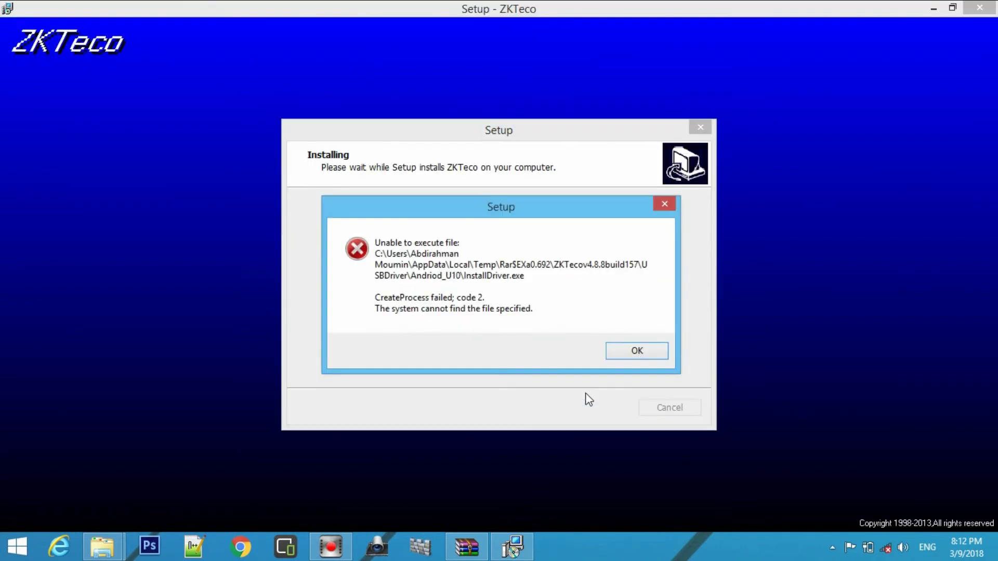
Dismiss the remaining installer error windows and finish the ZKTeco setup, choosing to restart the computer later
click(635, 355)
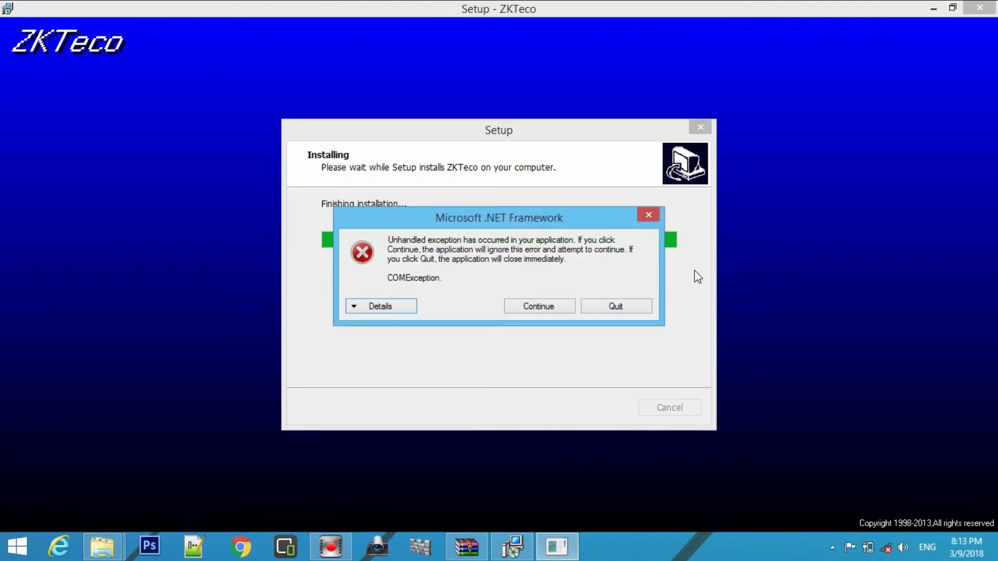
click(645, 214)
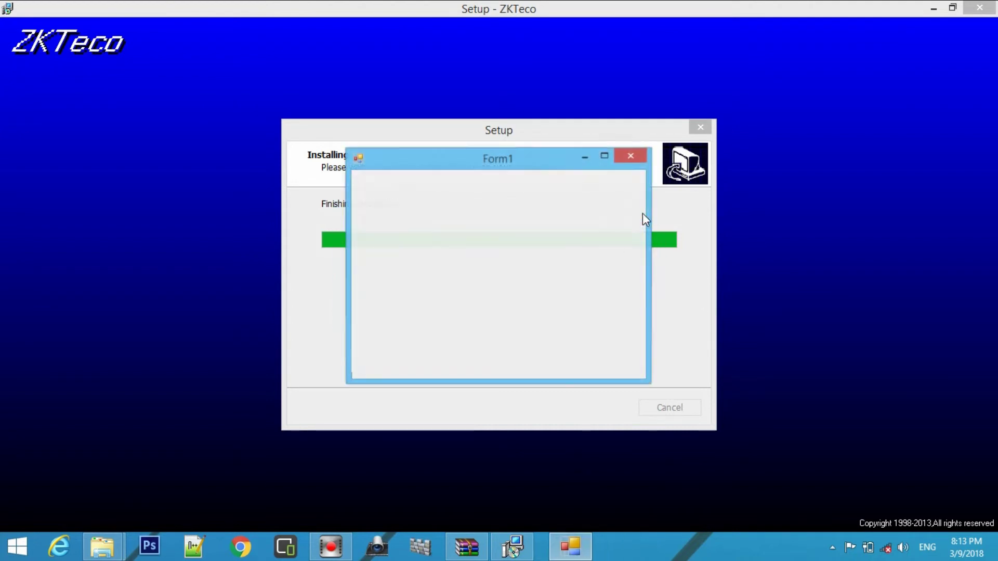
click(626, 157)
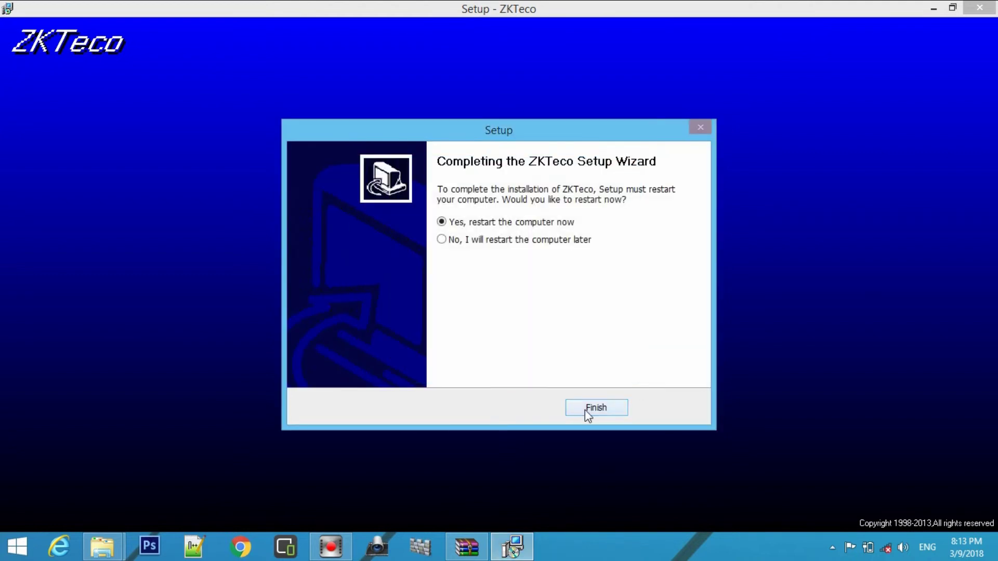
click(442, 239)
click(575, 404)
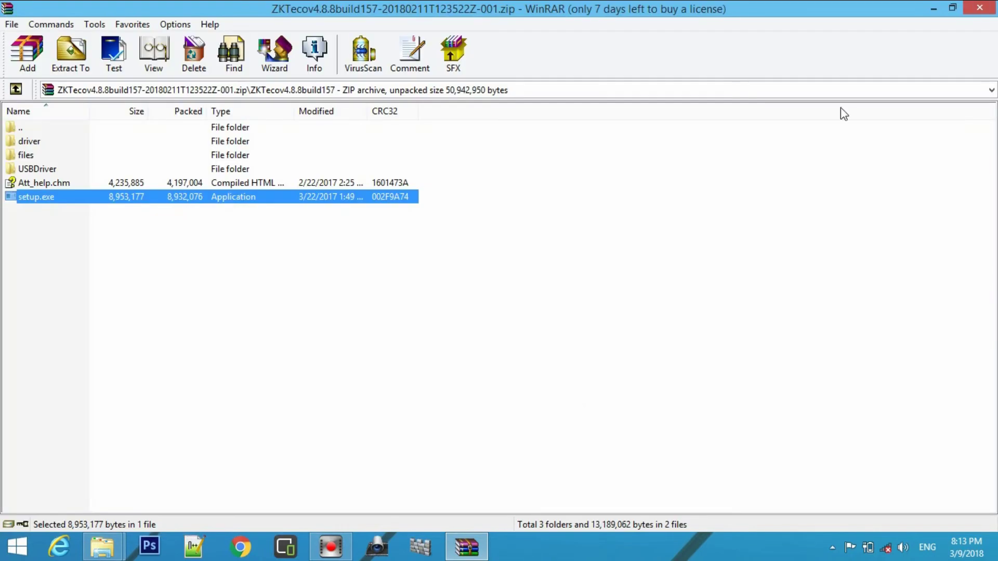
Close the archive and launch the ZKTeco Attendance program from the desktop, accepting the Connect Device hints
click(984, 6)
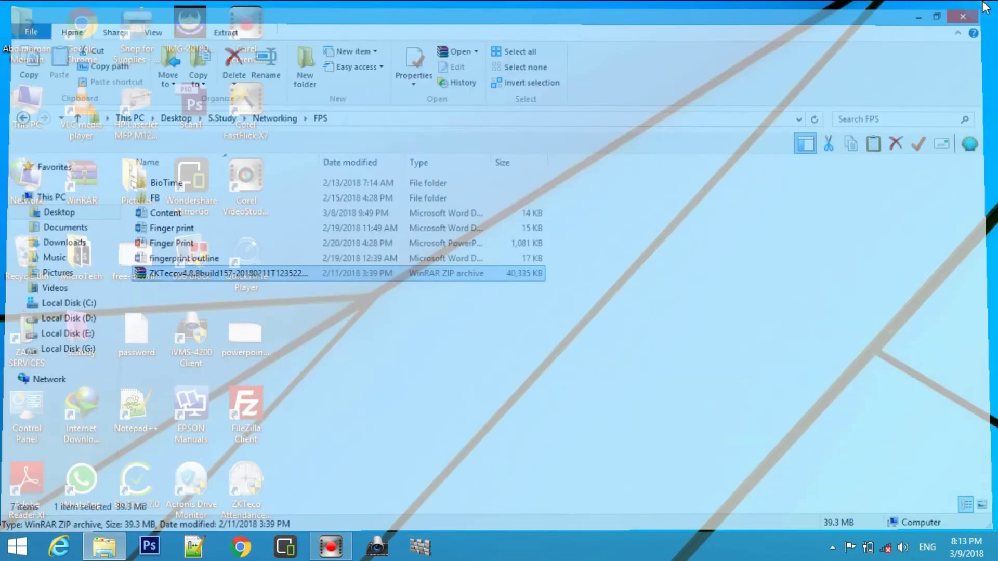
right_click(436, 302)
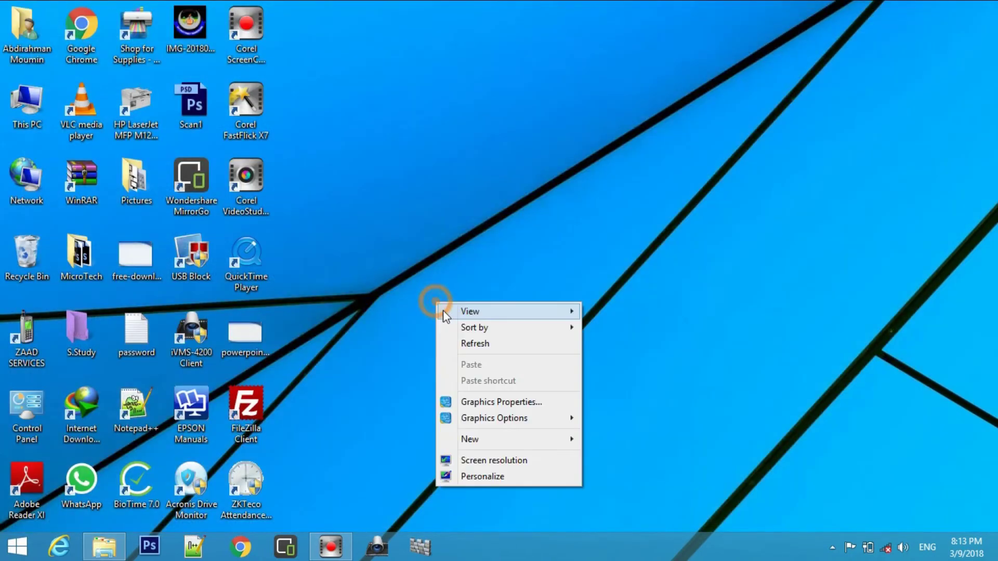
click(484, 343)
right_click(369, 384)
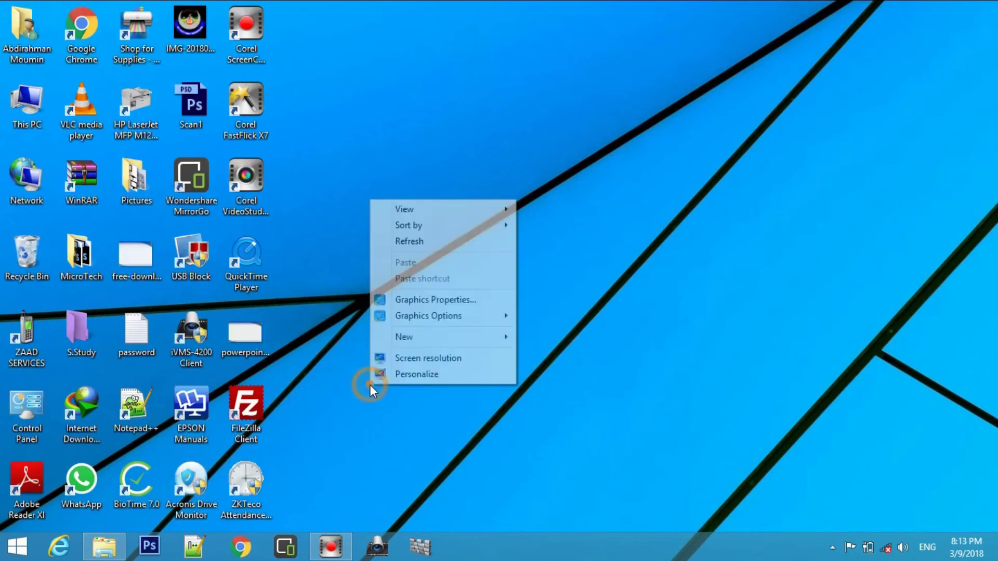
click(403, 243)
double_click(244, 496)
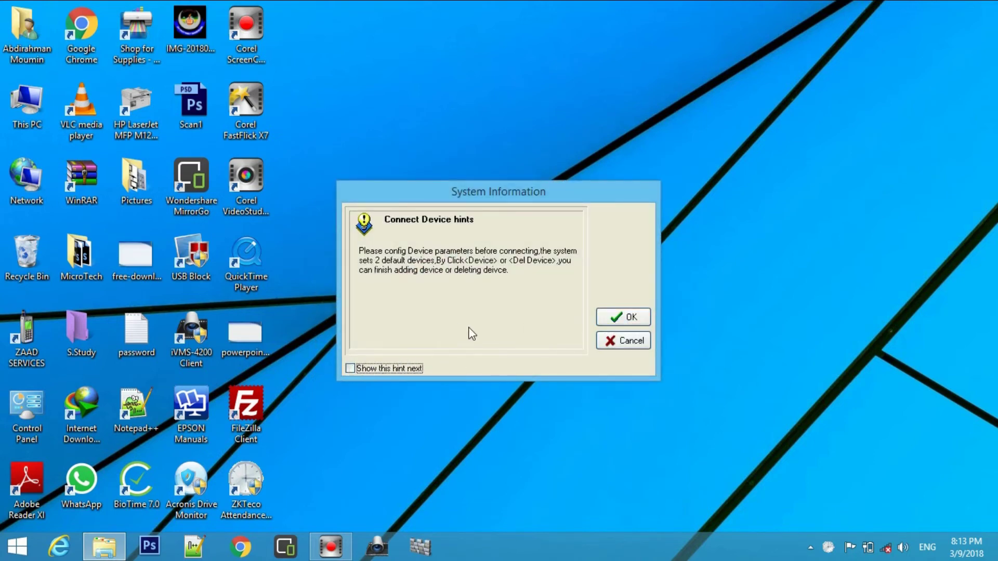
click(603, 318)
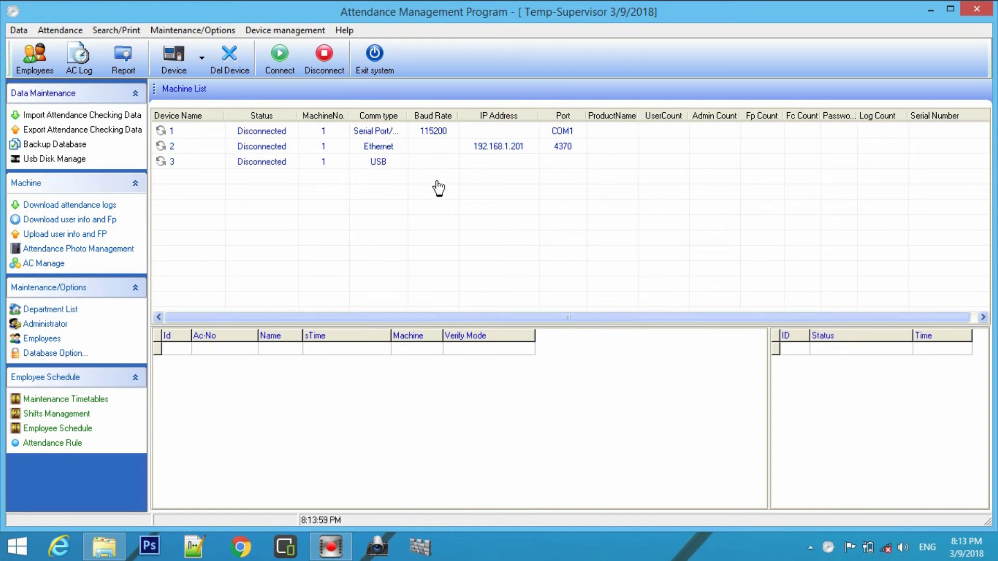
Delete the serial port device 1 and the Ethernet device 2 from the machine list
click(343, 134)
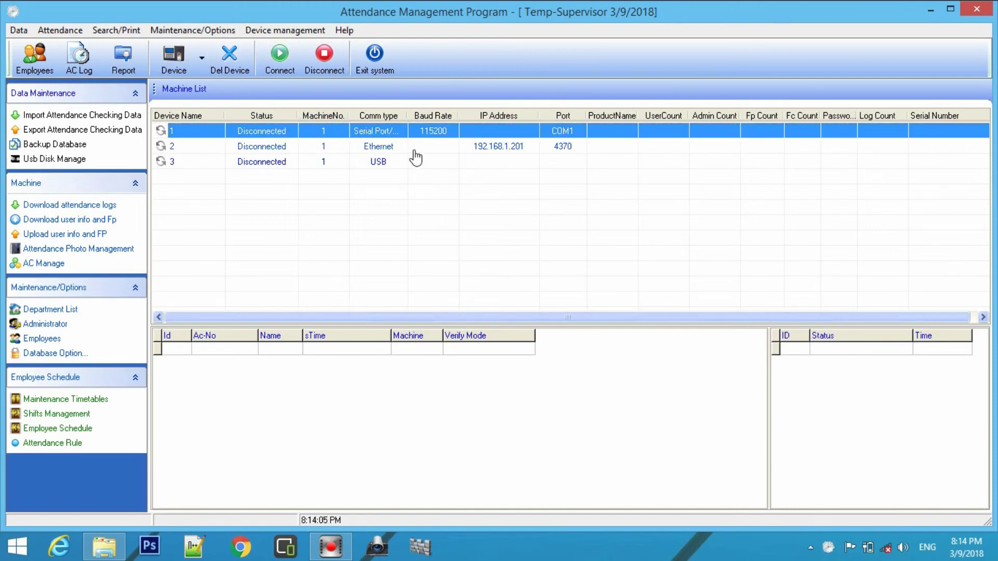
click(229, 60)
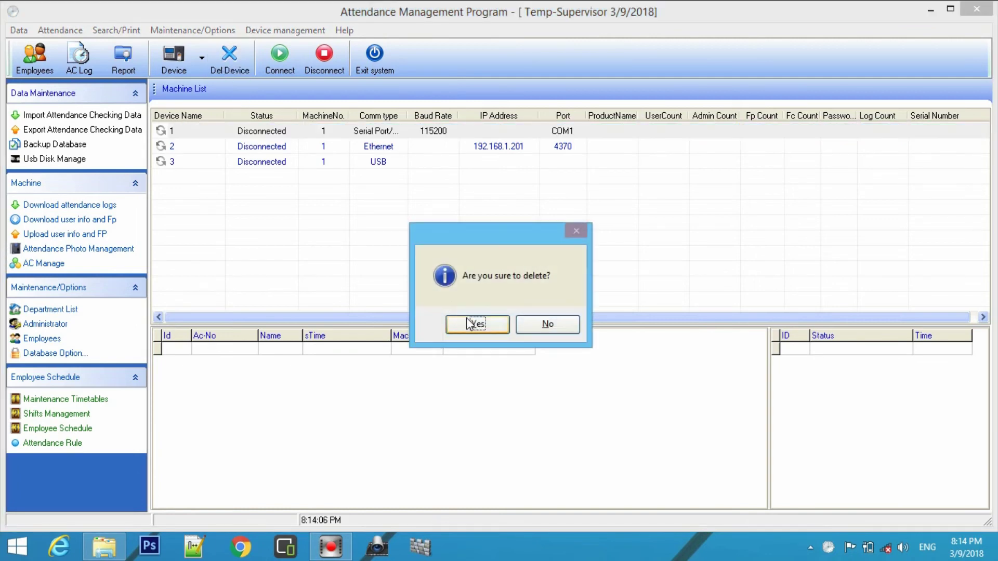
click(473, 324)
click(277, 133)
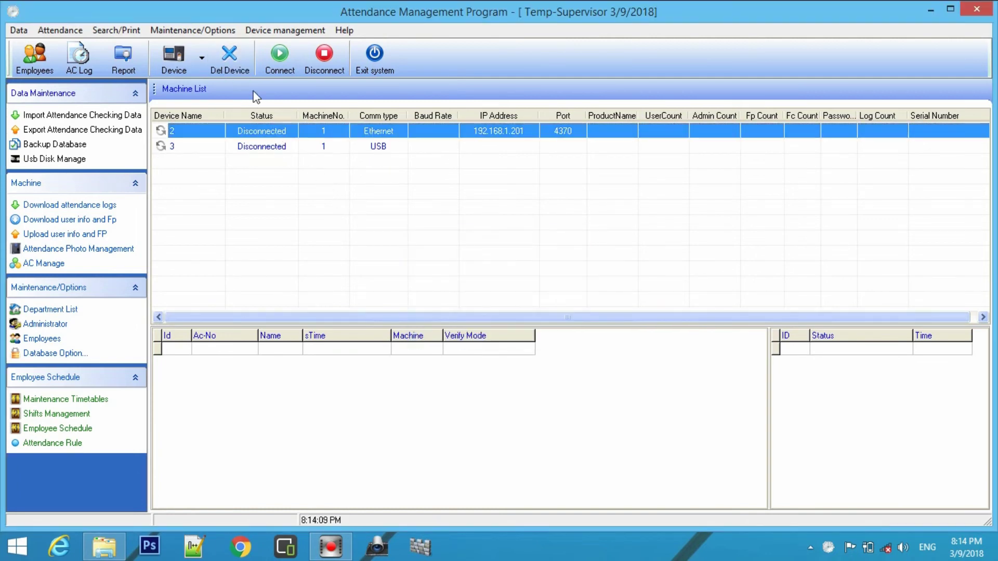
click(223, 67)
click(476, 327)
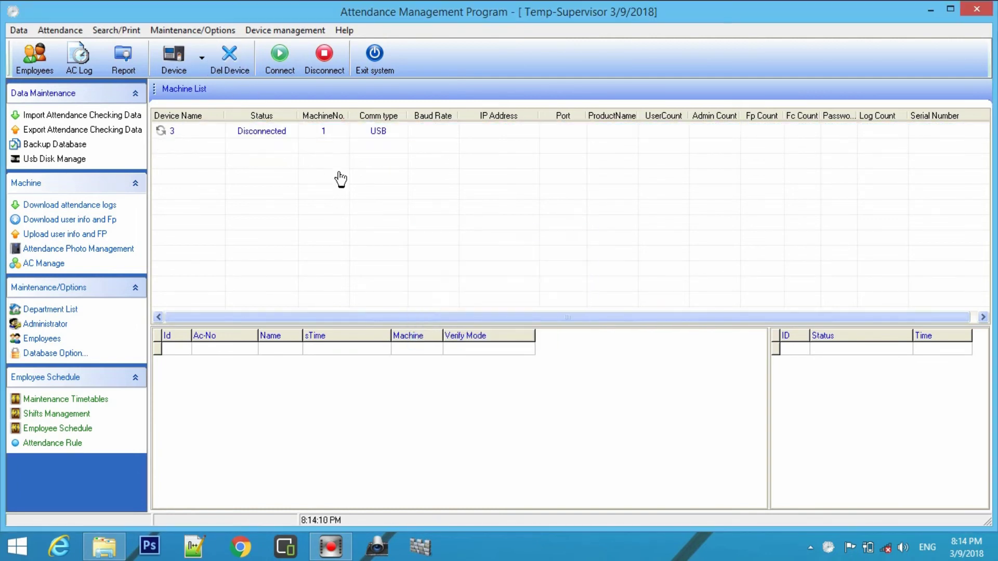
Delete the USB device 3 from the machine list and confirm the deletion
click(297, 137)
click(226, 60)
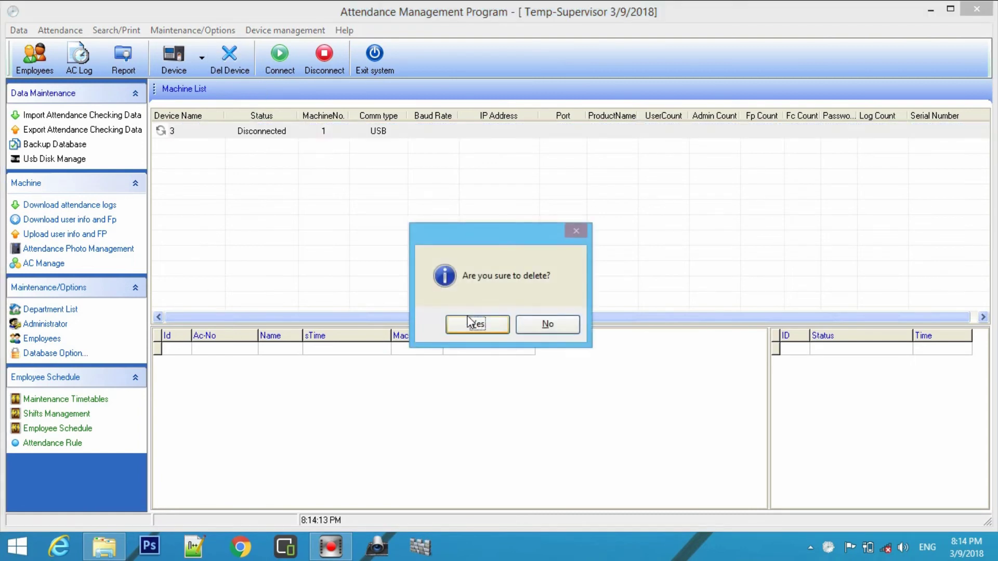
click(471, 325)
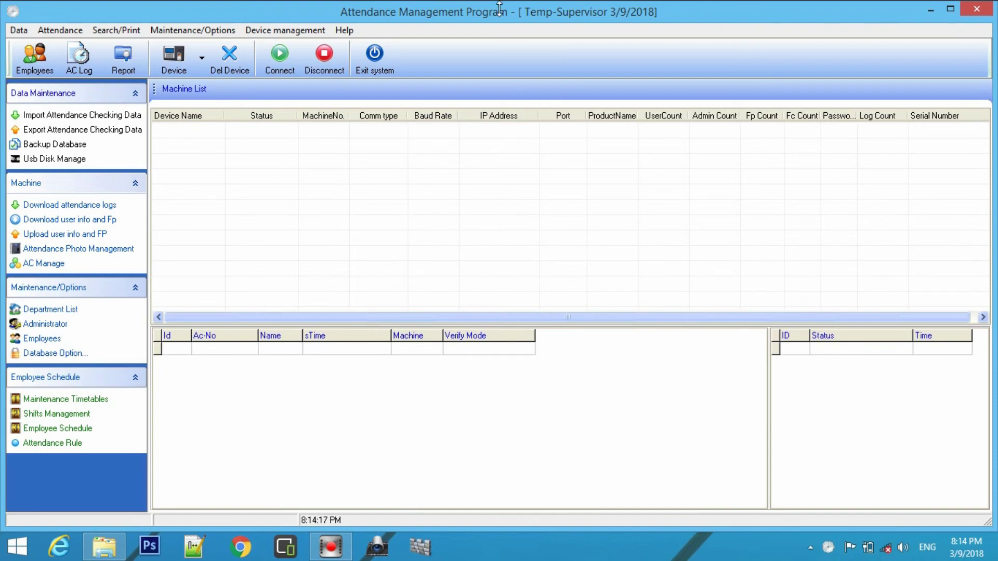
Open the Employee List to view its employee fields and fingerprint options, and close it again
click(31, 54)
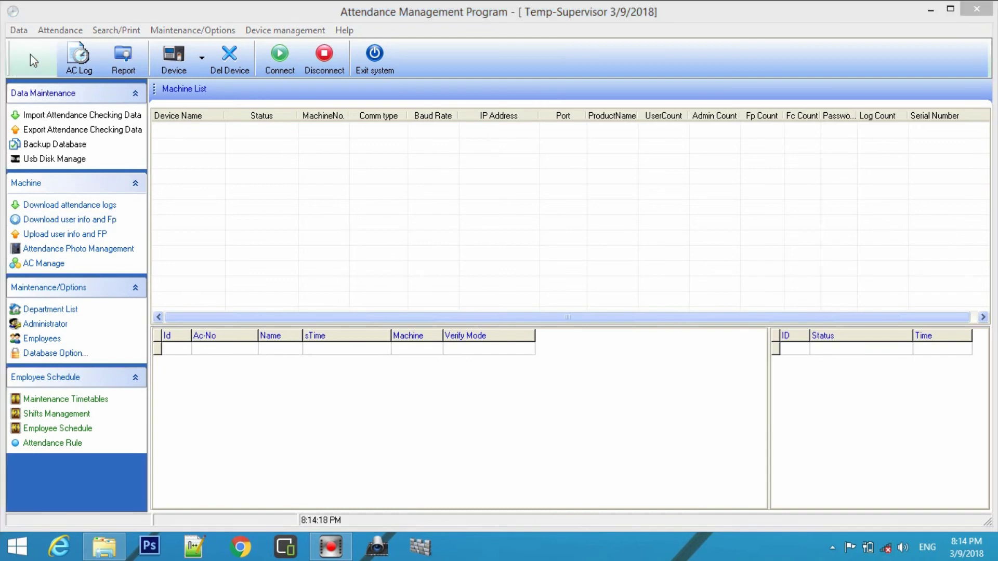
click(268, 322)
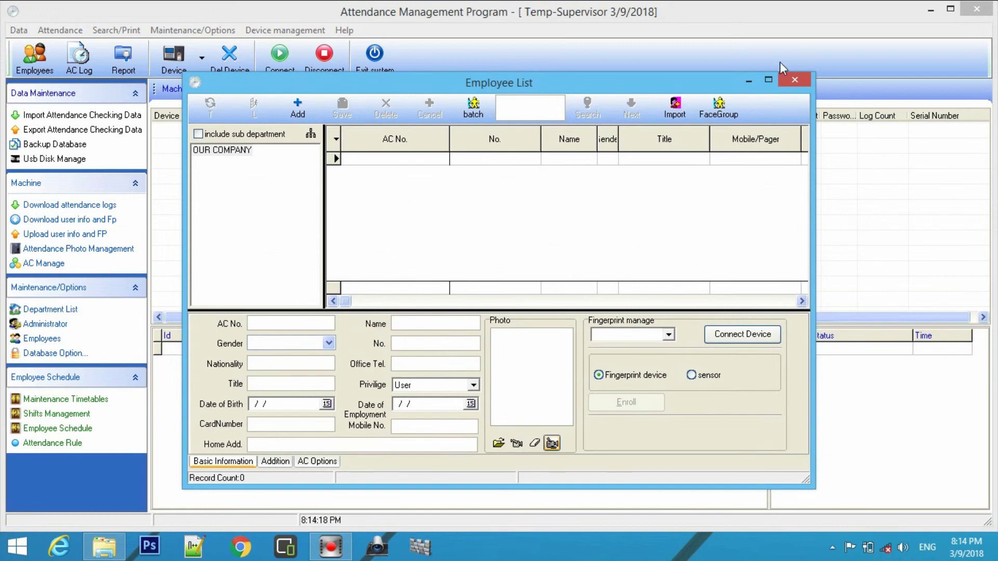
click(794, 80)
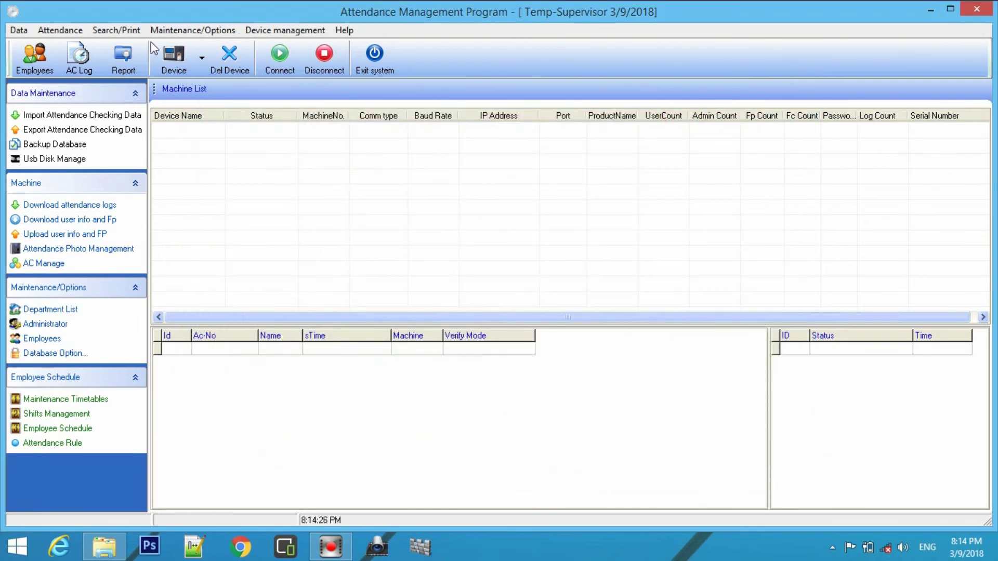
View the attendance checking record search and the Attendance calculation report window, closing each one
click(85, 68)
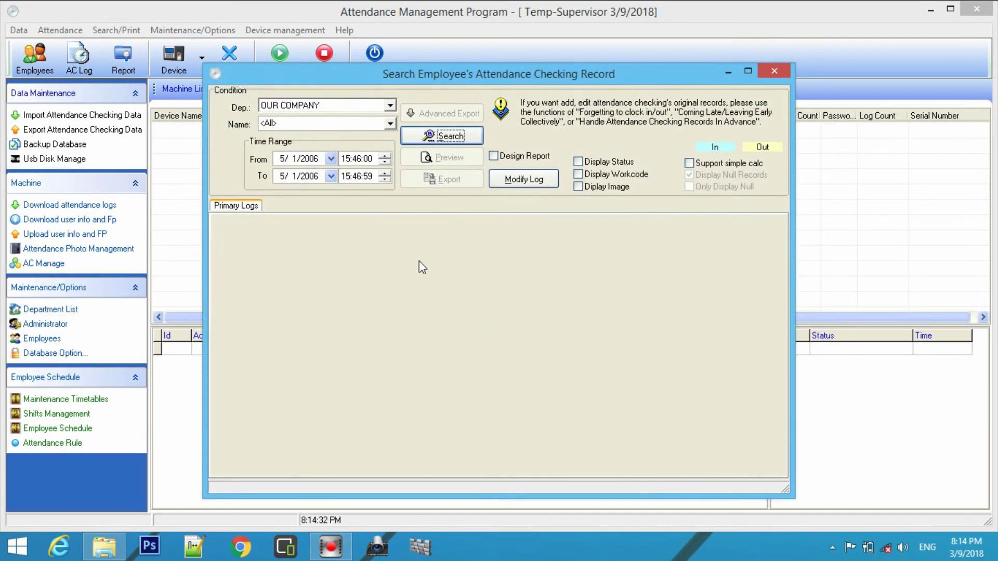
click(769, 69)
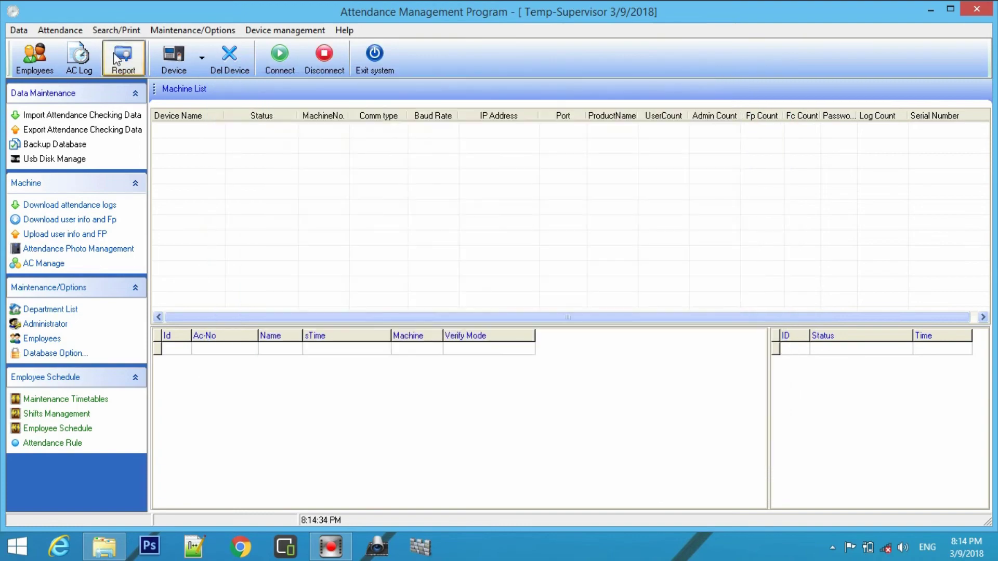
click(123, 61)
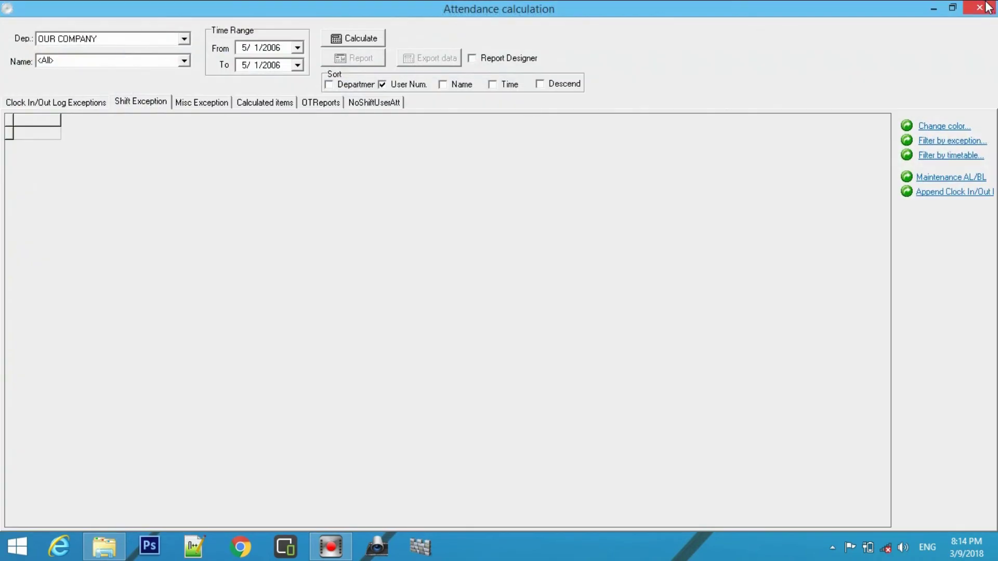
click(987, 5)
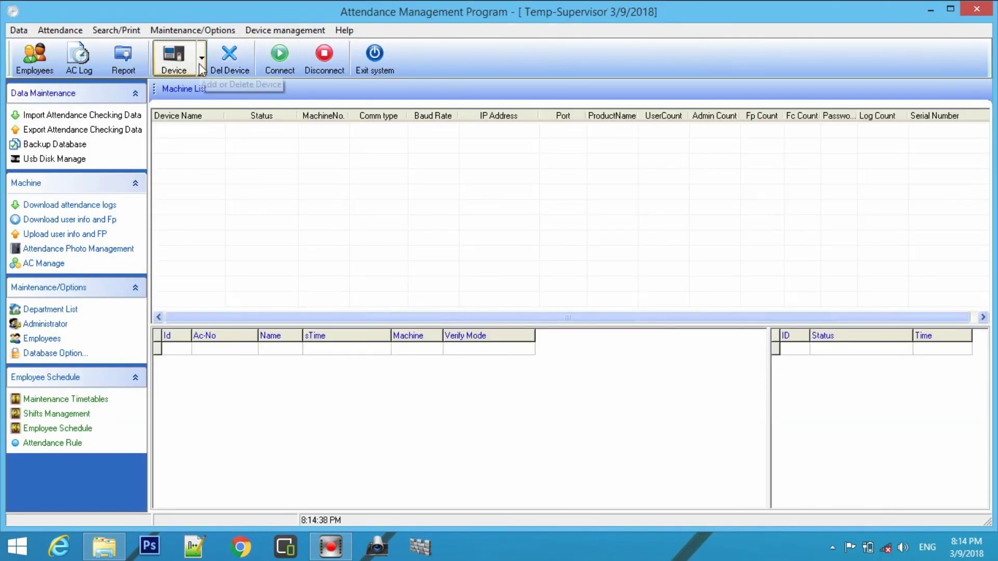
Look over the options for adding and editing devices and view the Department Management window, closing it again
click(202, 69)
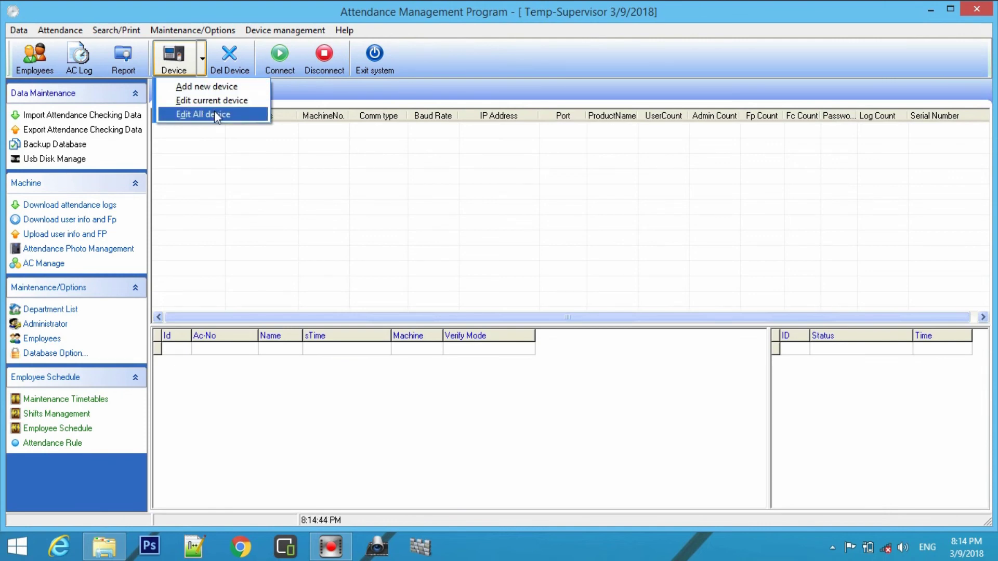
click(177, 62)
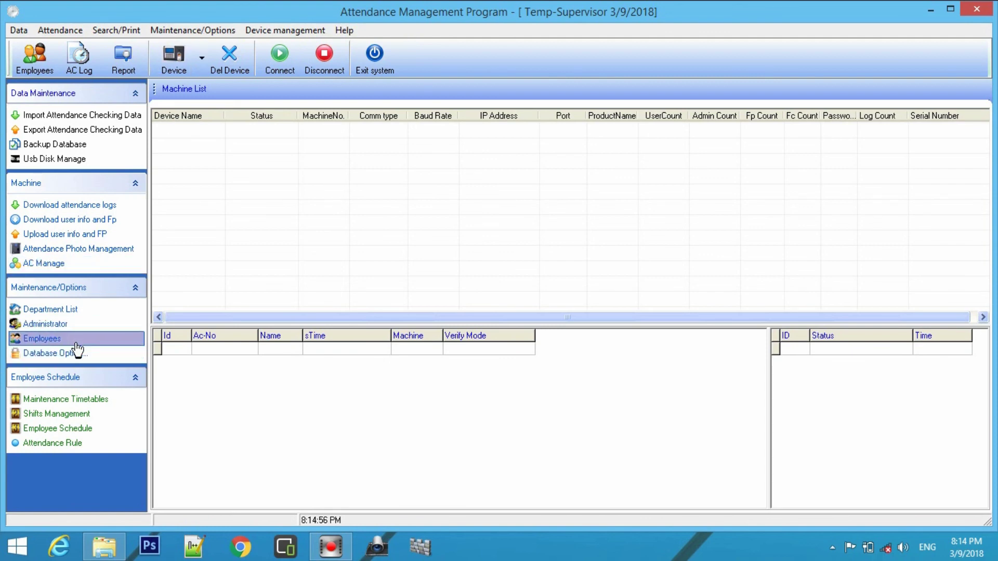
click(73, 314)
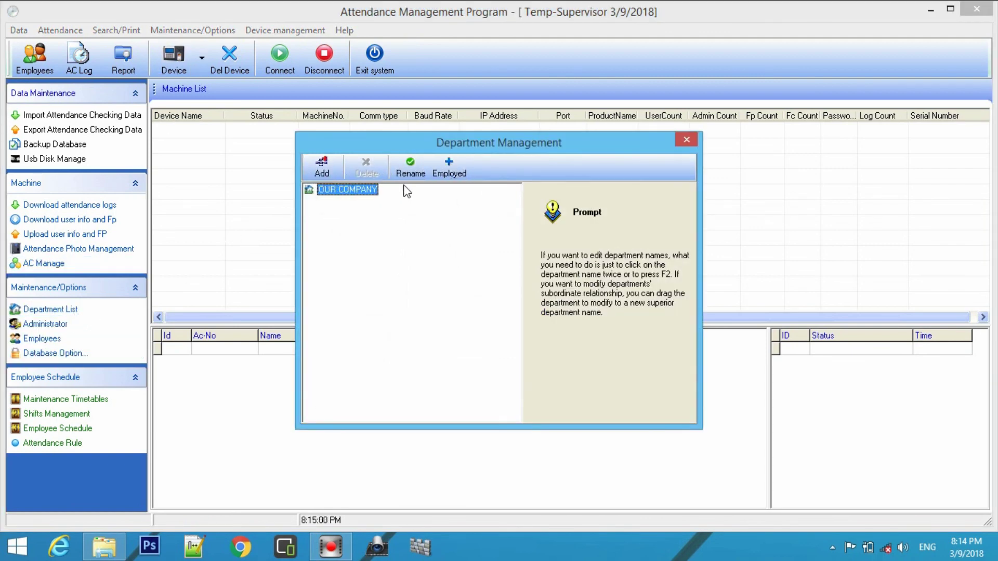
click(687, 140)
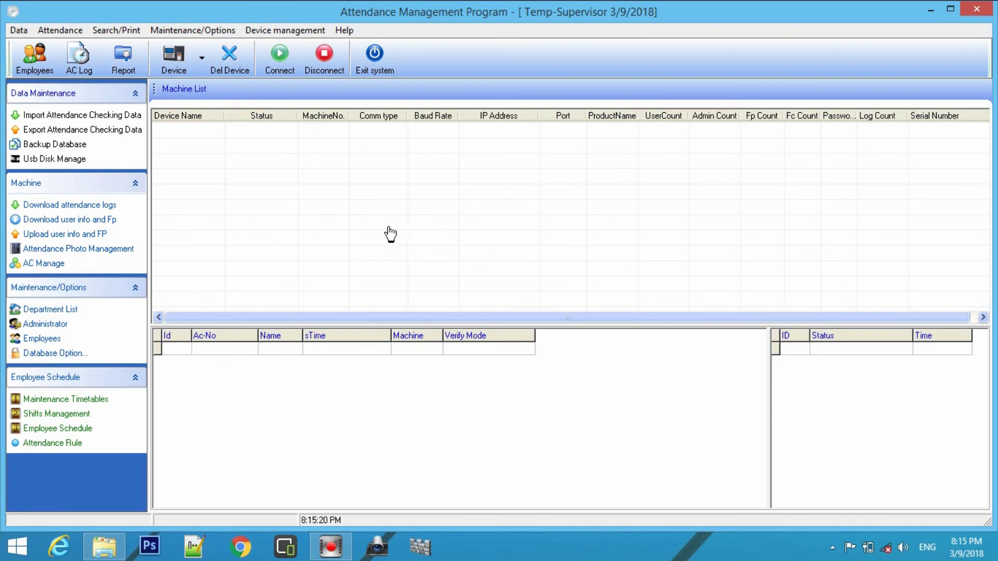
Close the Attendance Management Program and return to the desktop
click(977, 8)
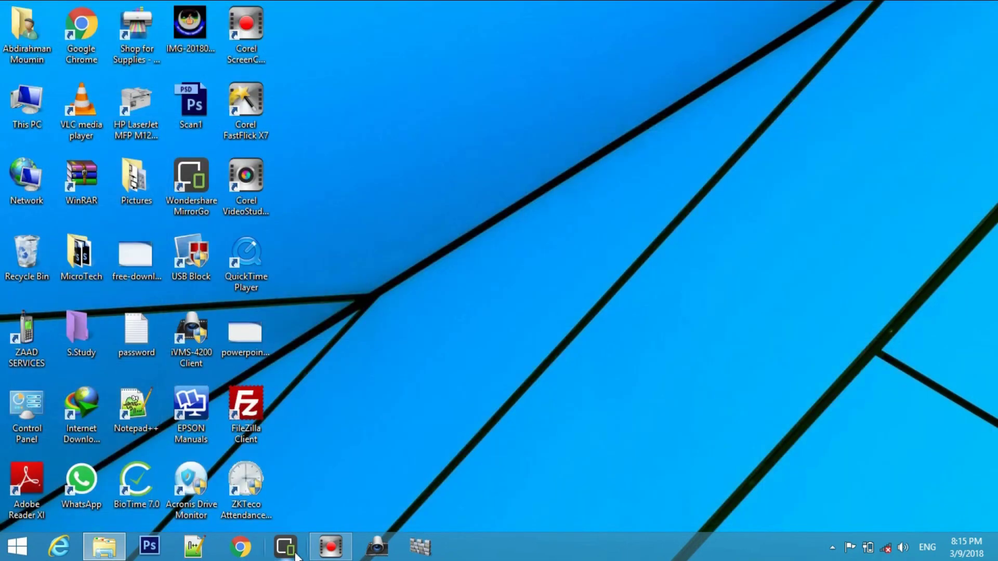